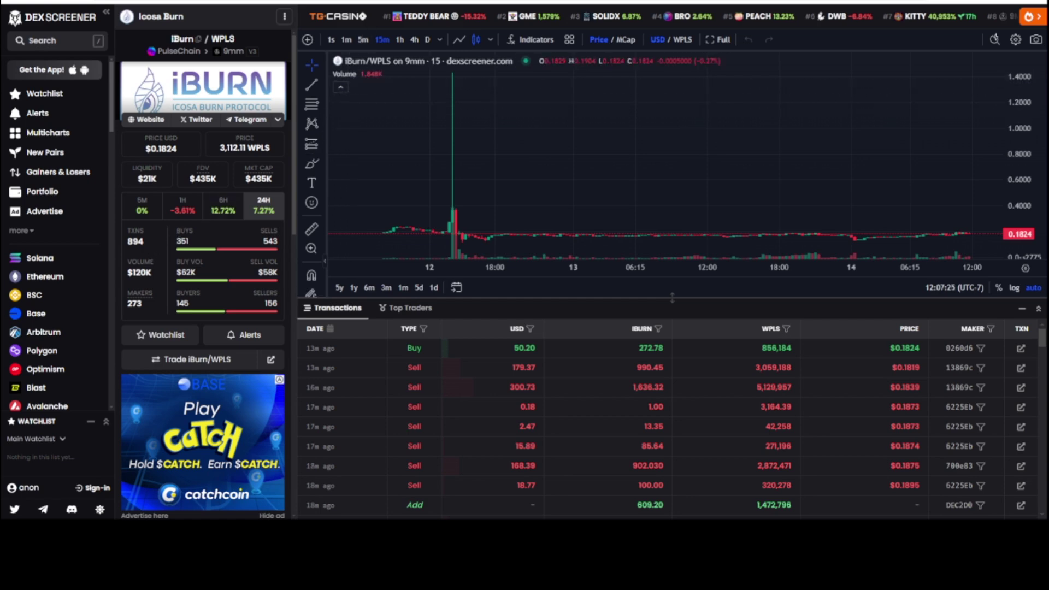
- Go back from the iBurn/WPLS pair to the GIFF/WPLS pair page on DEX Screener
key(alt+Left)
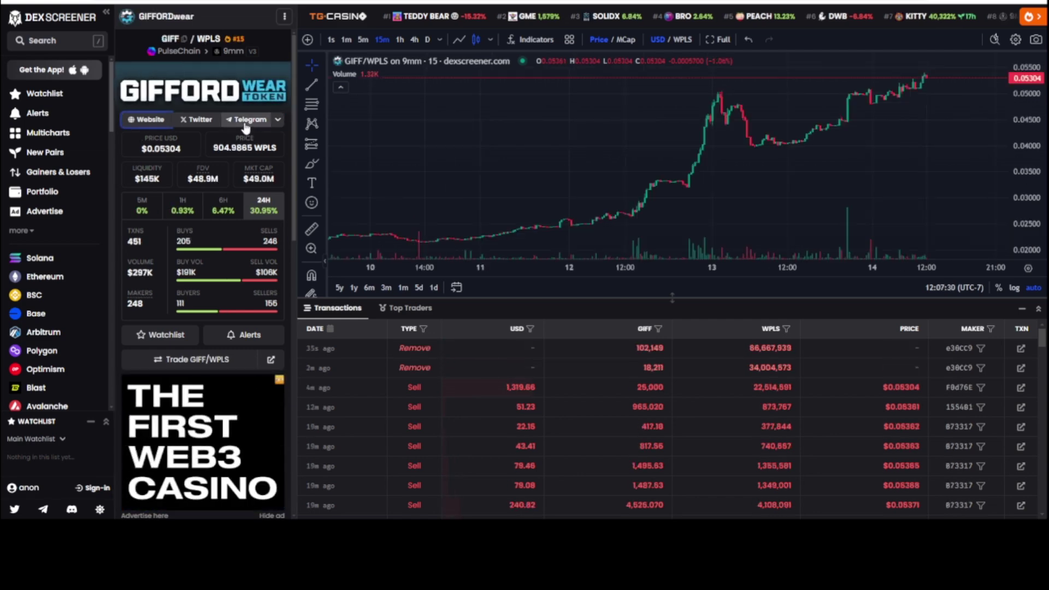
- Go back to the pGIFF/GIFF (PermaGIFF) pair page and scroll through its info panel
key(alt+Left)
scroll(233, 141, down, 5)
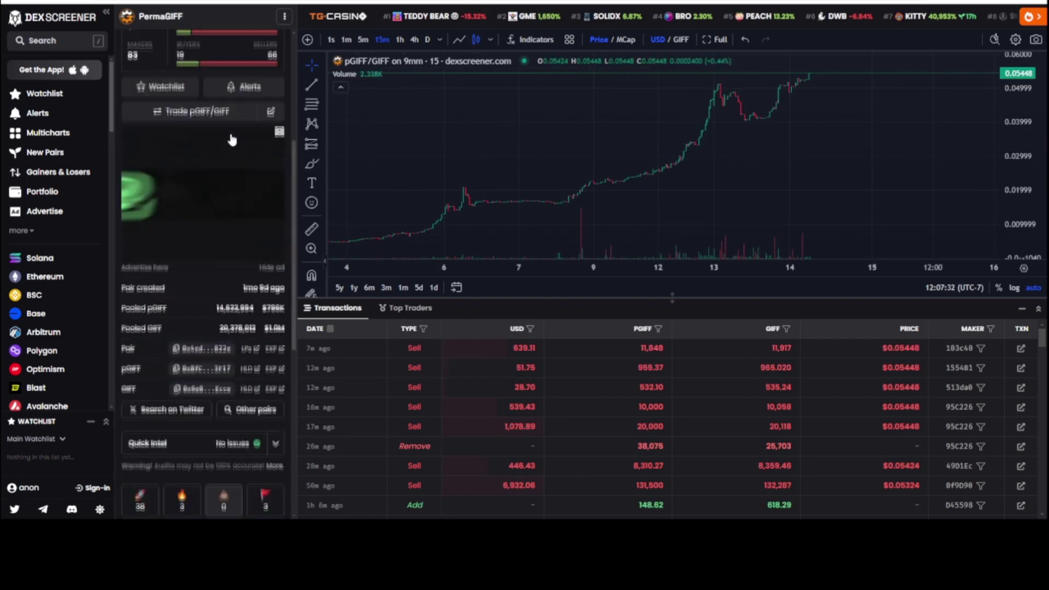
scroll(232, 140, up, 5)
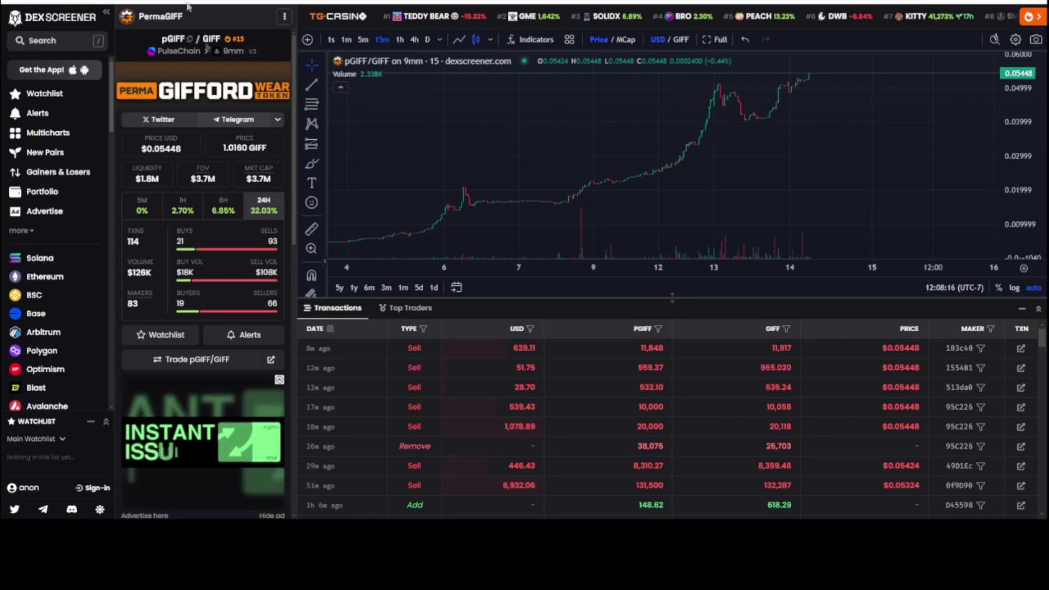
- Open the PermaGIFF mint site and enter 100 GIFF to mint 100 pGIFF
click(235, 90)
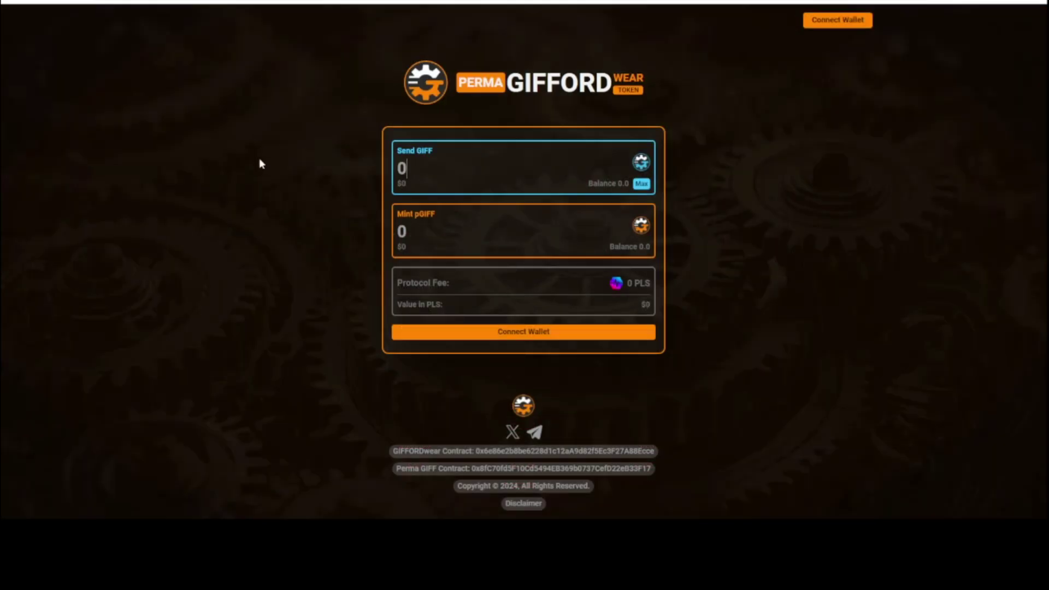
text(1)
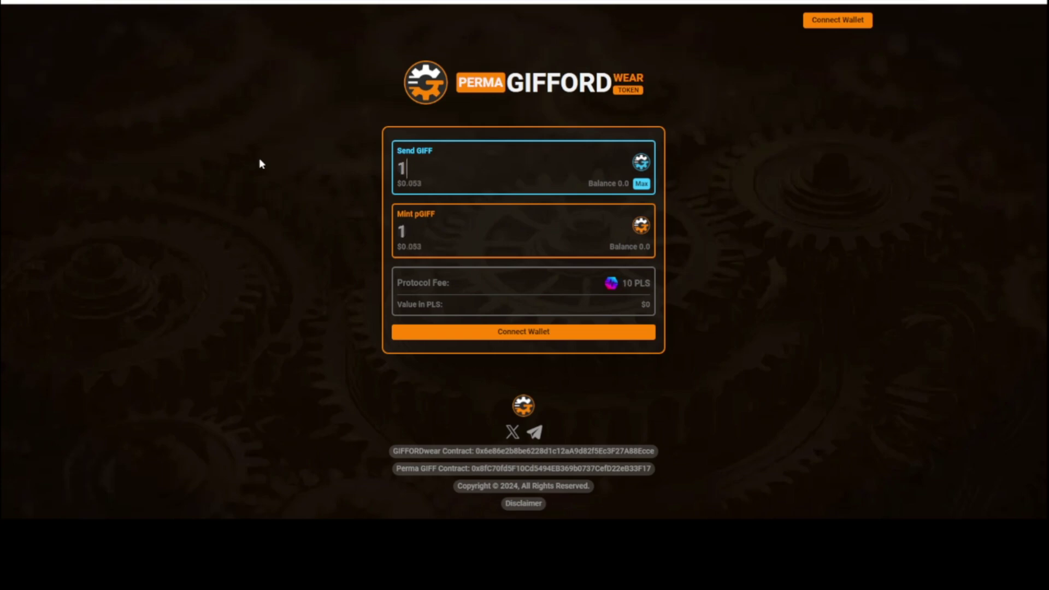
text(000)
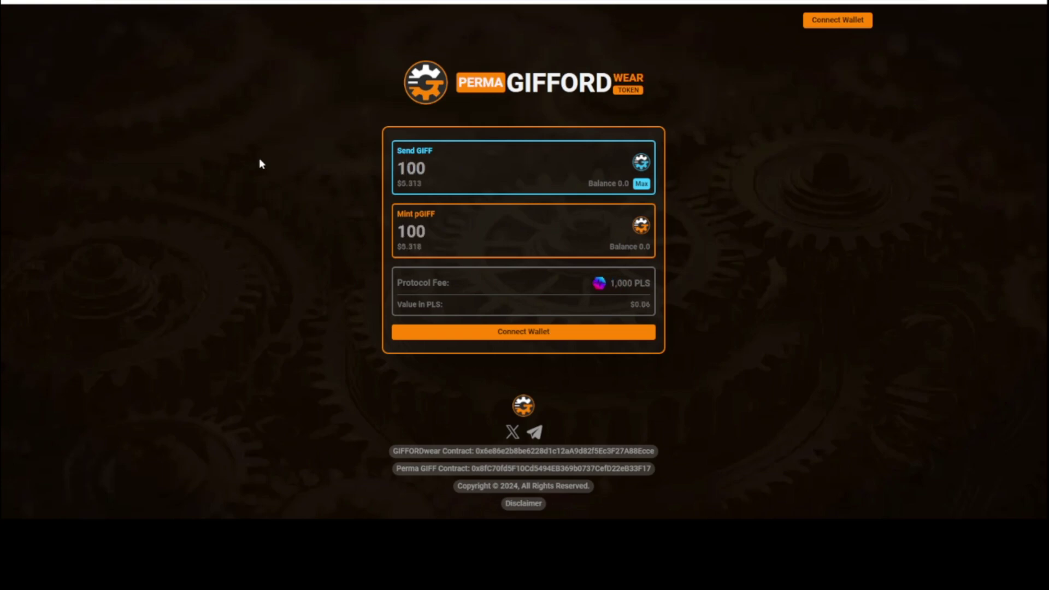
text(0)
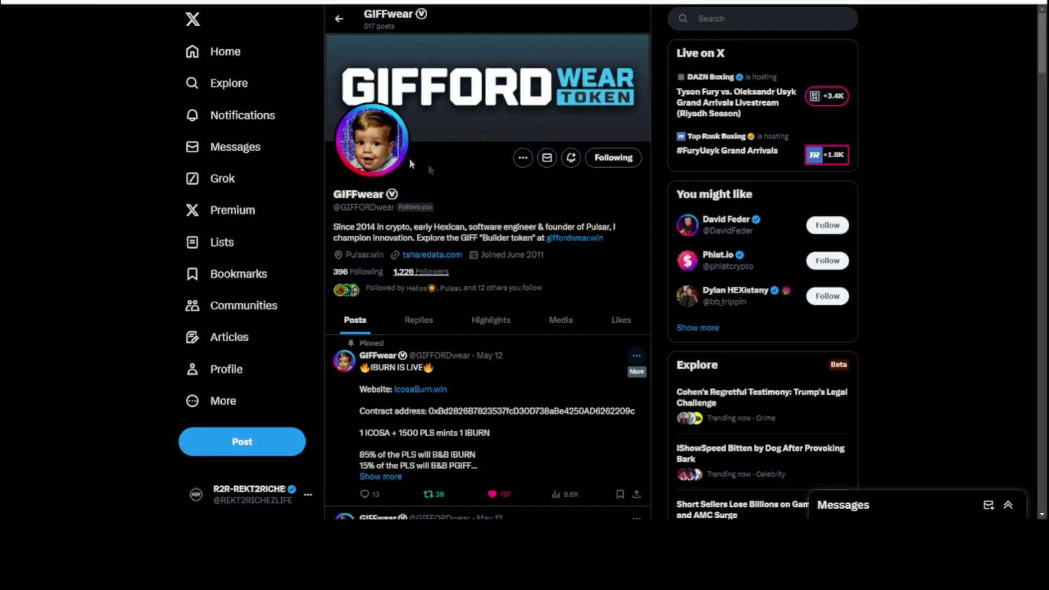
- Scroll to the pinned iBURN announcement on X and expand the full post
scroll(349, 206, down, 1)
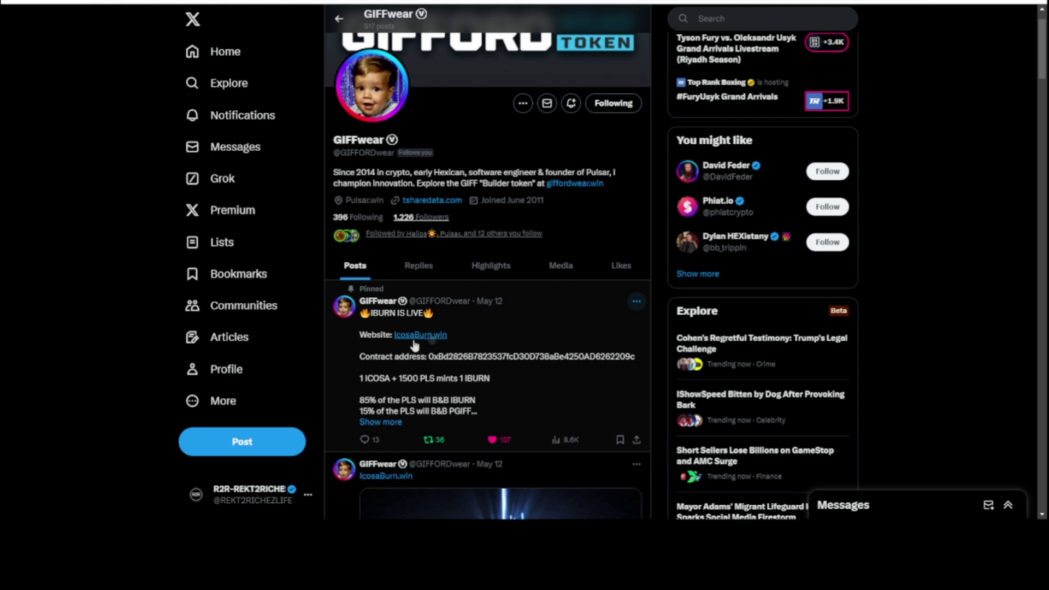
click(386, 422)
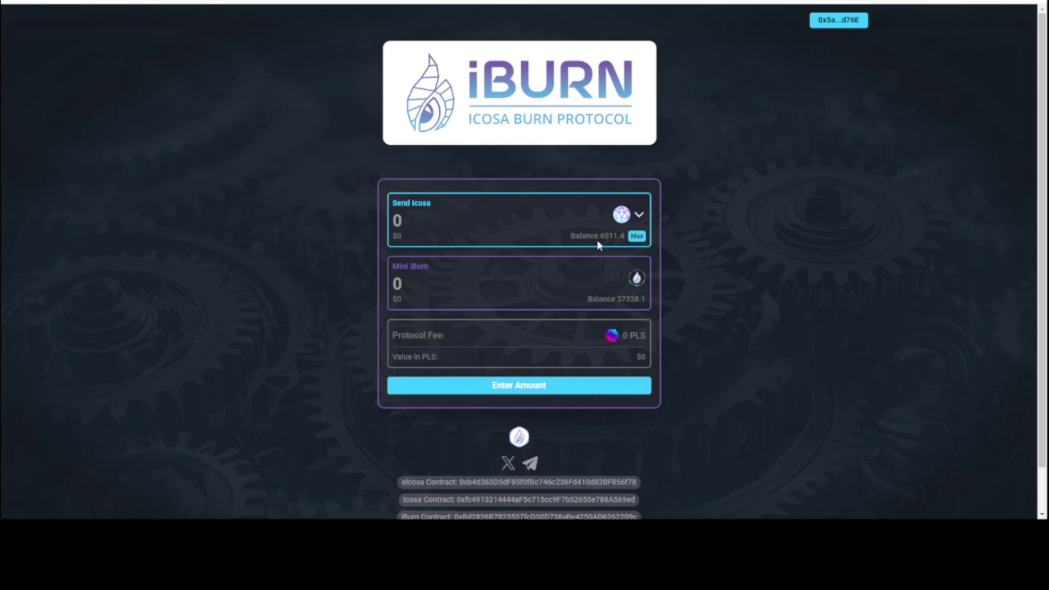
- Send the full 6011.4067 Icosa balance, keeping Icosa selected in the token dropdown
click(639, 237)
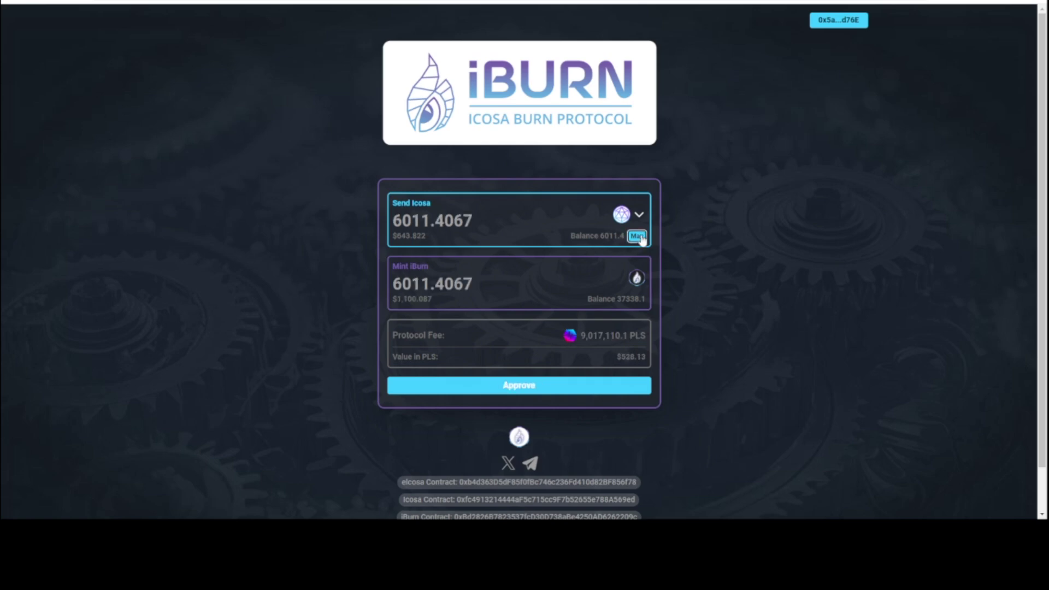
click(625, 216)
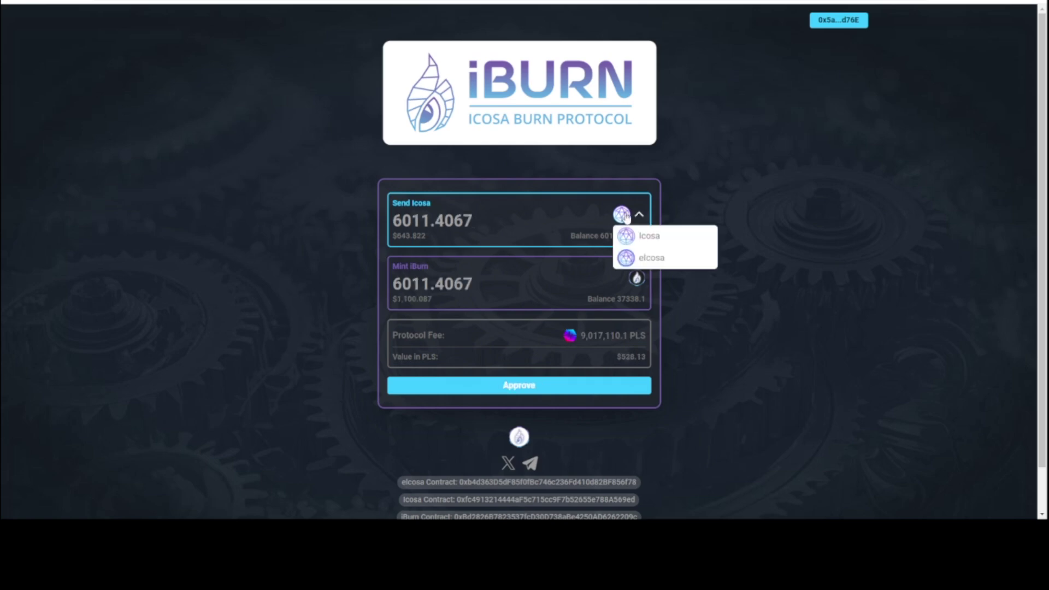
click(644, 239)
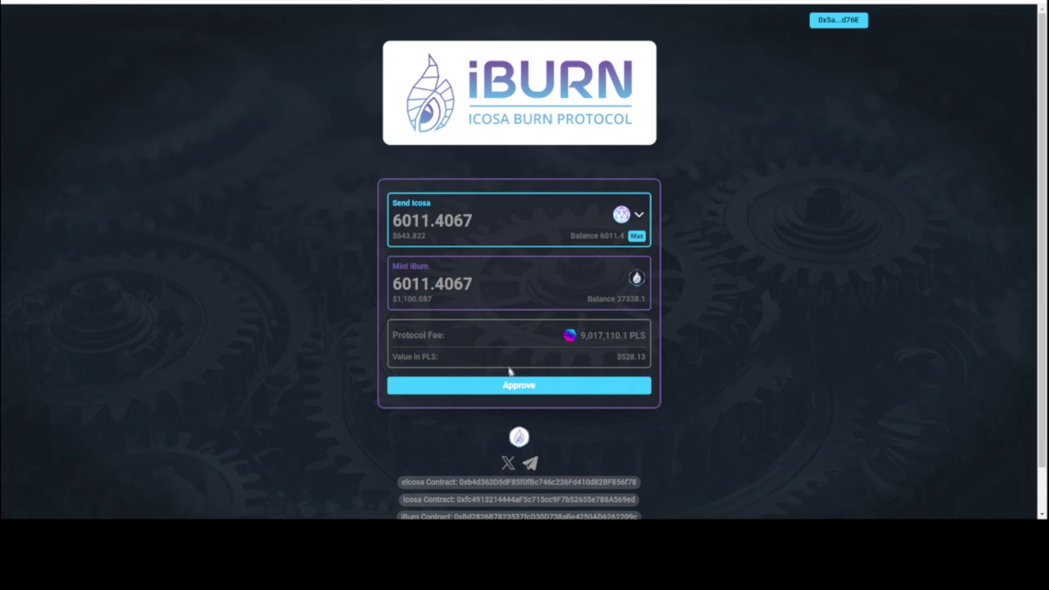
- Approve the iBURN app to spend the Icosa through the wallet
click(506, 387)
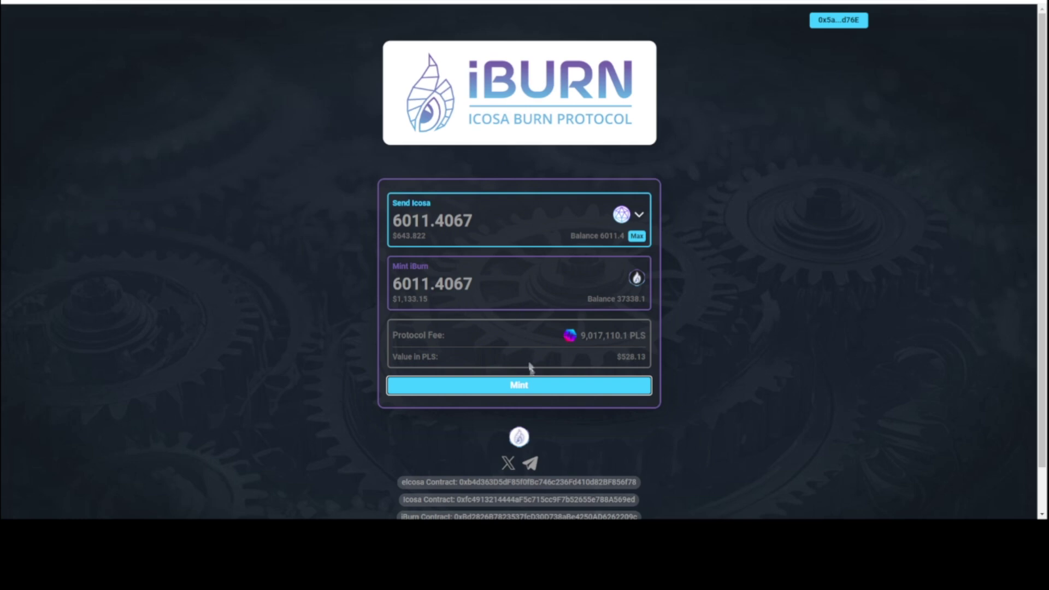
- Submit the mint of 6011.4067 iBurn and confirm it in the wallet
click(524, 388)
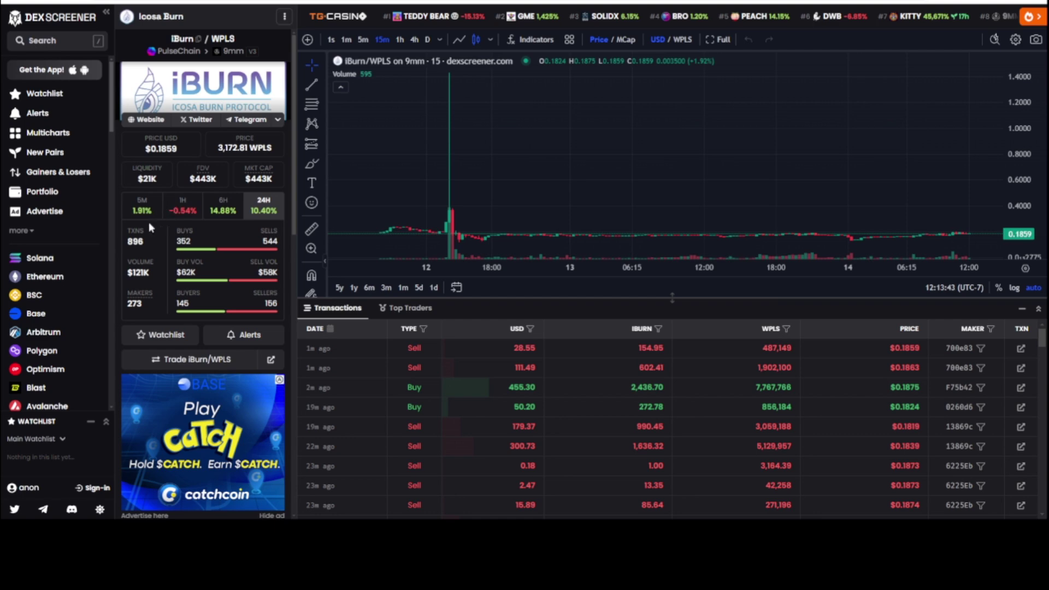
- Scroll to the pooled iBurn and WPLS amounts, then open the iBurn token on the explorer
scroll(149, 222, down, 4)
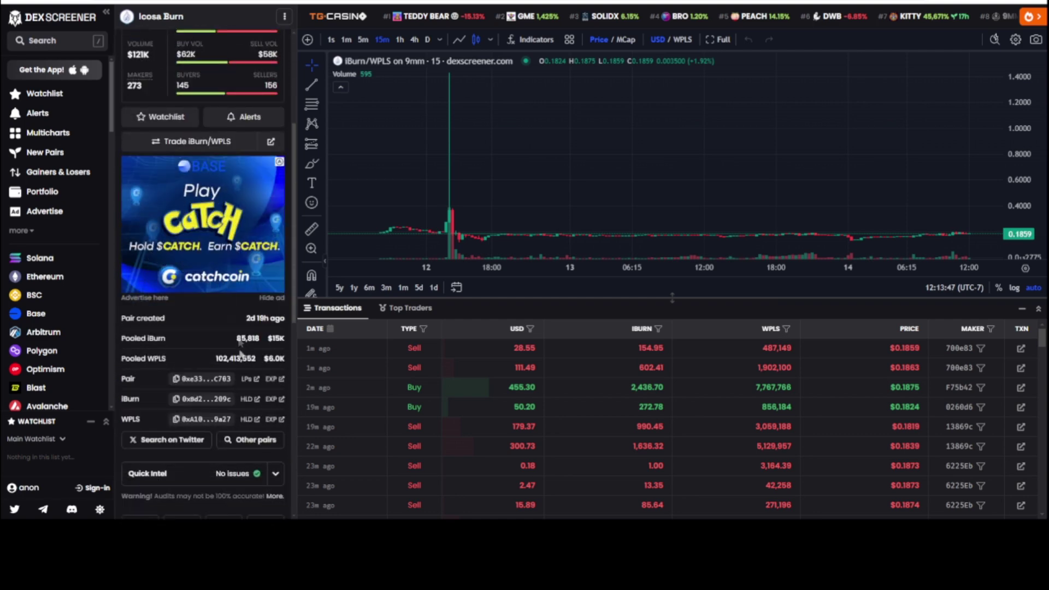
click(245, 400)
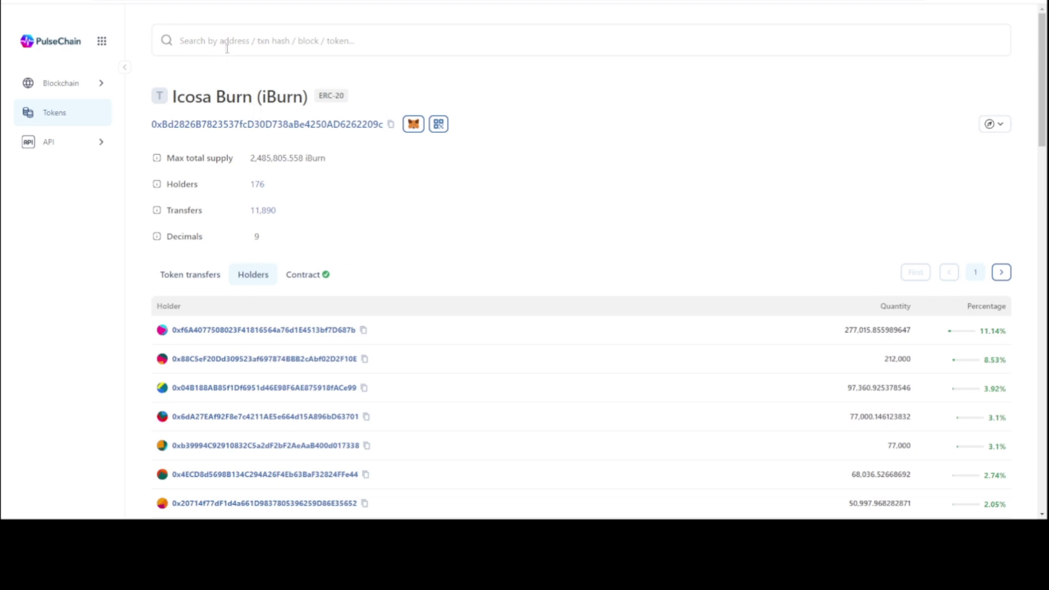
- Switch from the PulseChain explorer tab back to the iBURN mint page
key(ctrl+Tab)
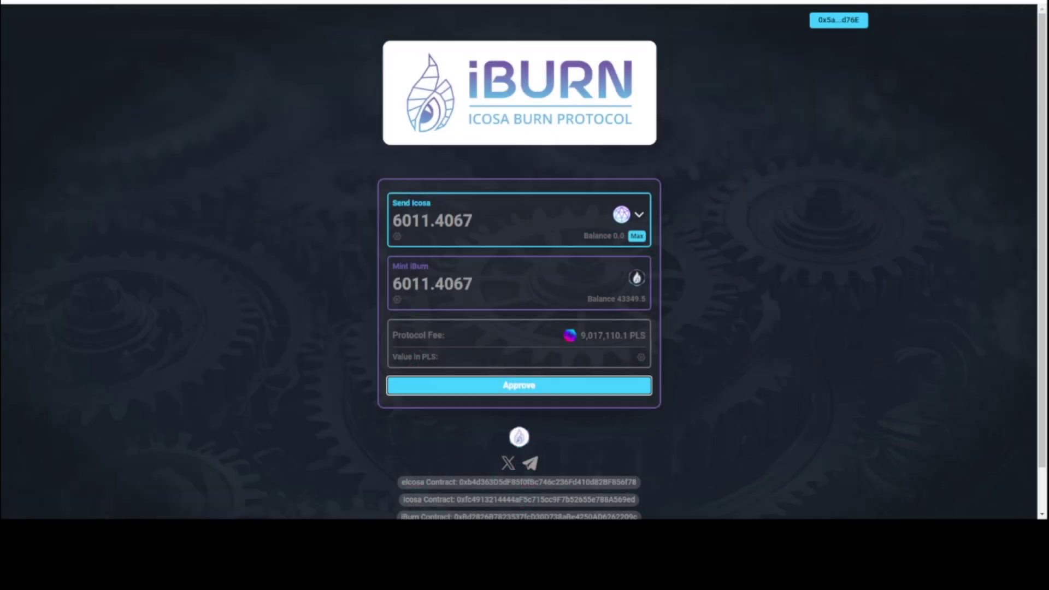
- Copy the iBurn contract address from iBURN and paste it into the PulseChain explorer search
scroll(382, 287, down, 1)
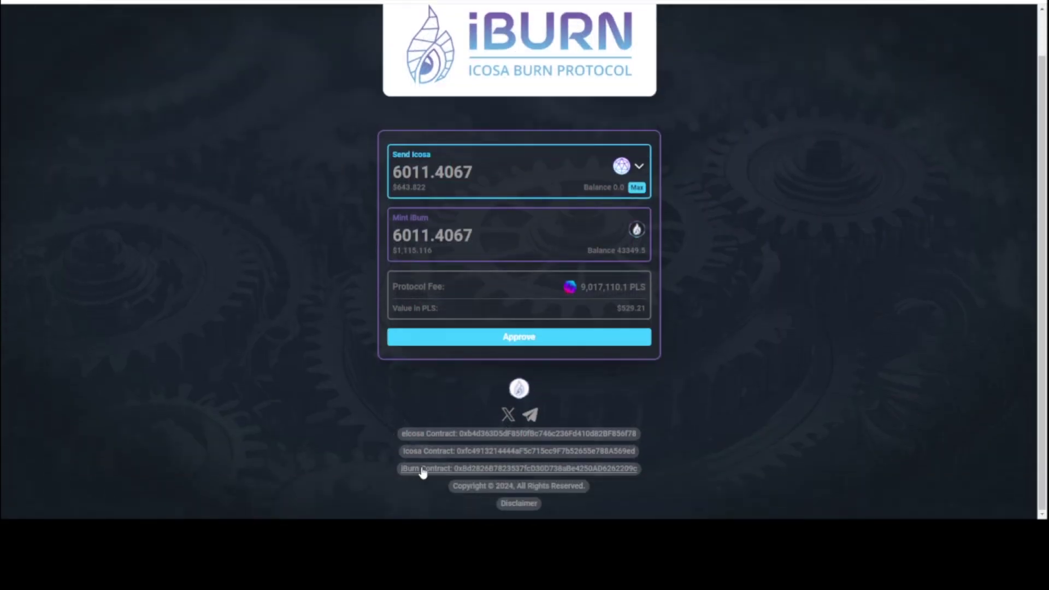
click(418, 469)
click(612, 61)
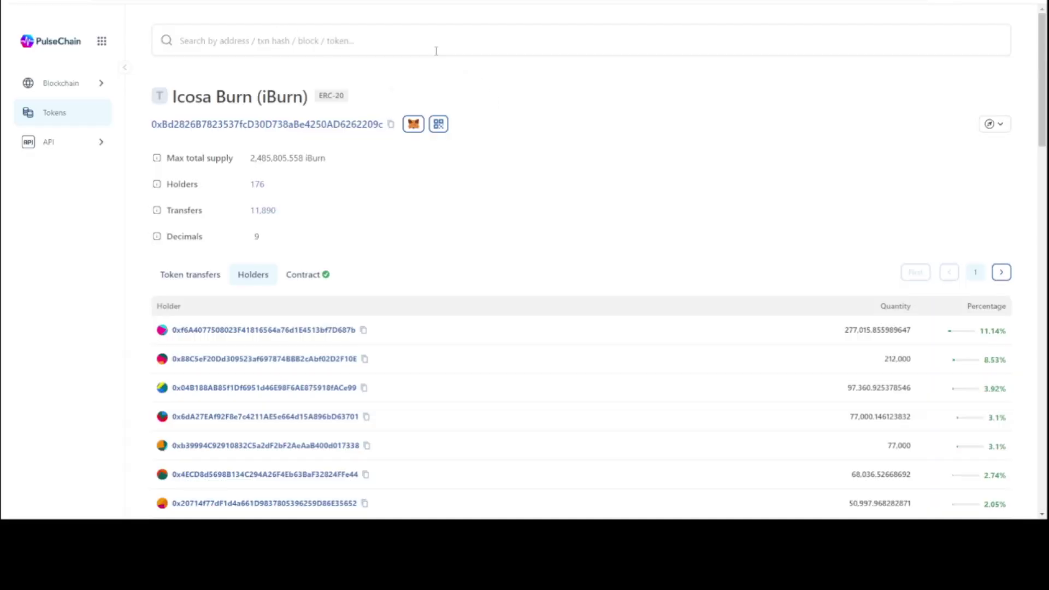
click(436, 51)
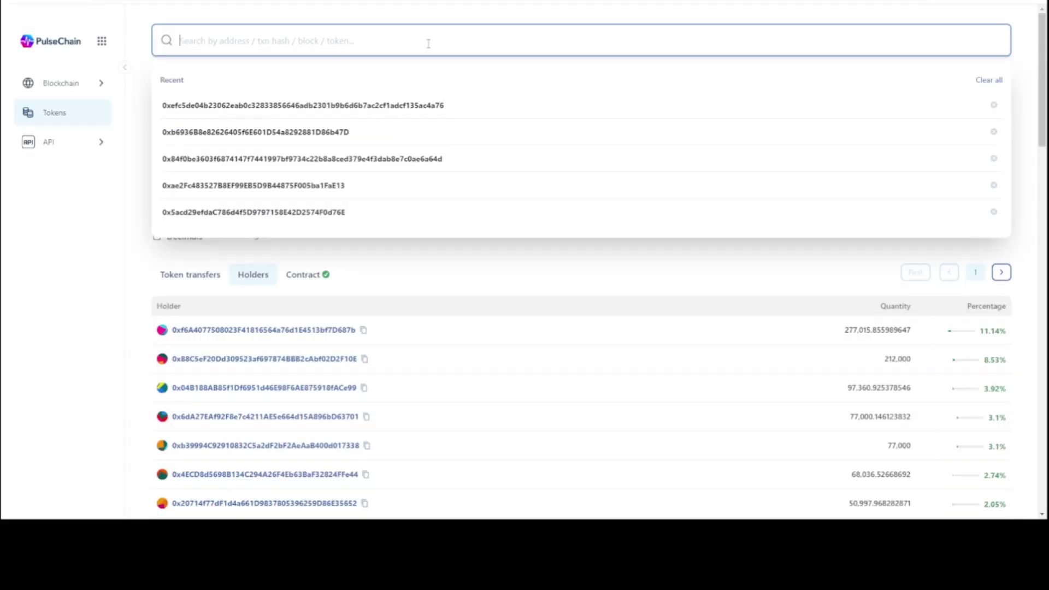
key(ctrl+v)
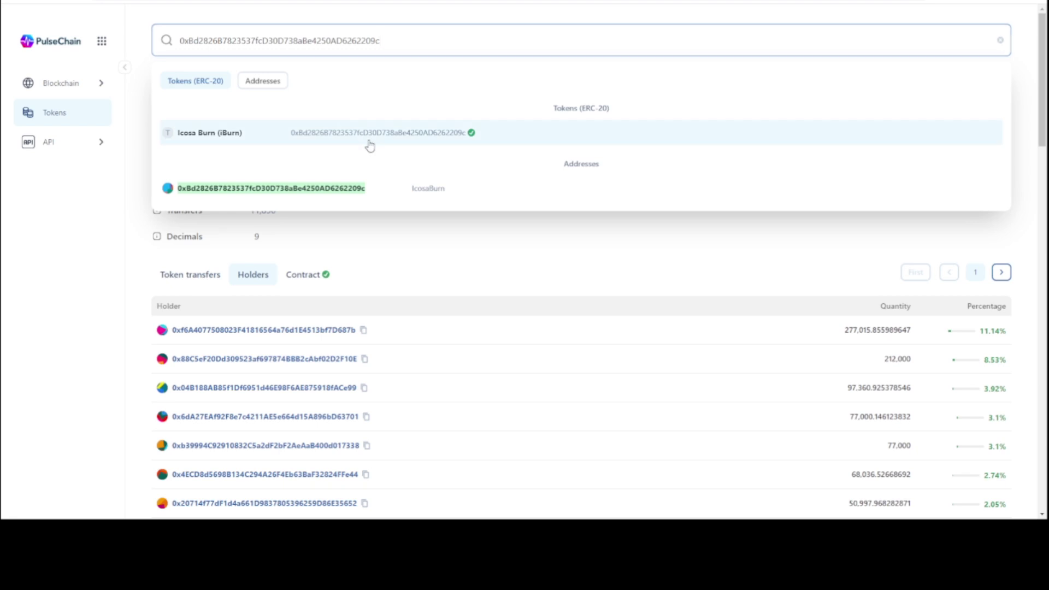
- On the Icosa Burn token's Read contract list, reveal and copy the buyAndBurnAddress value
click(369, 143)
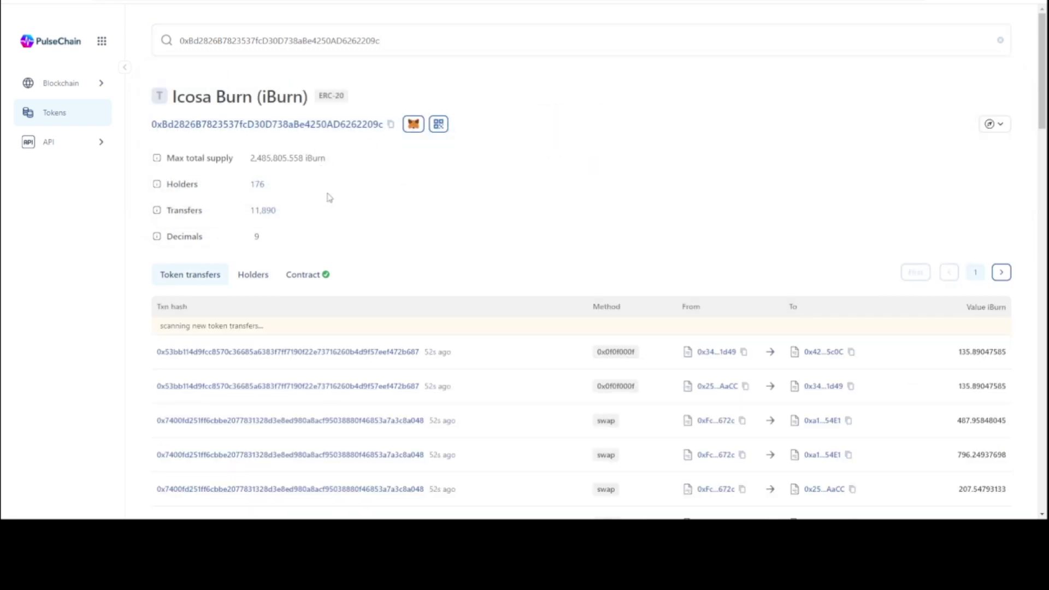
click(296, 279)
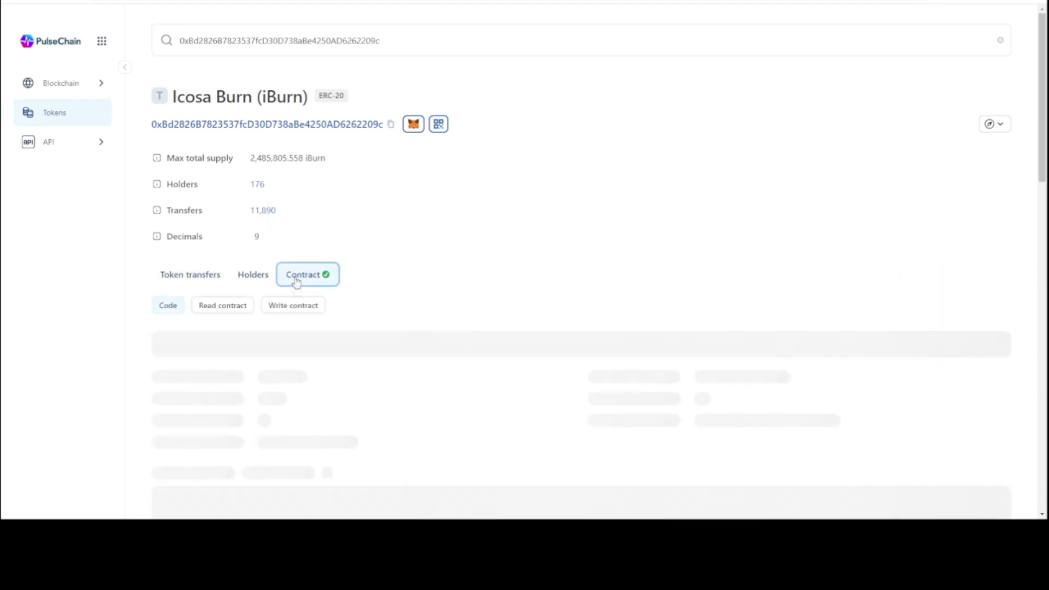
click(223, 304)
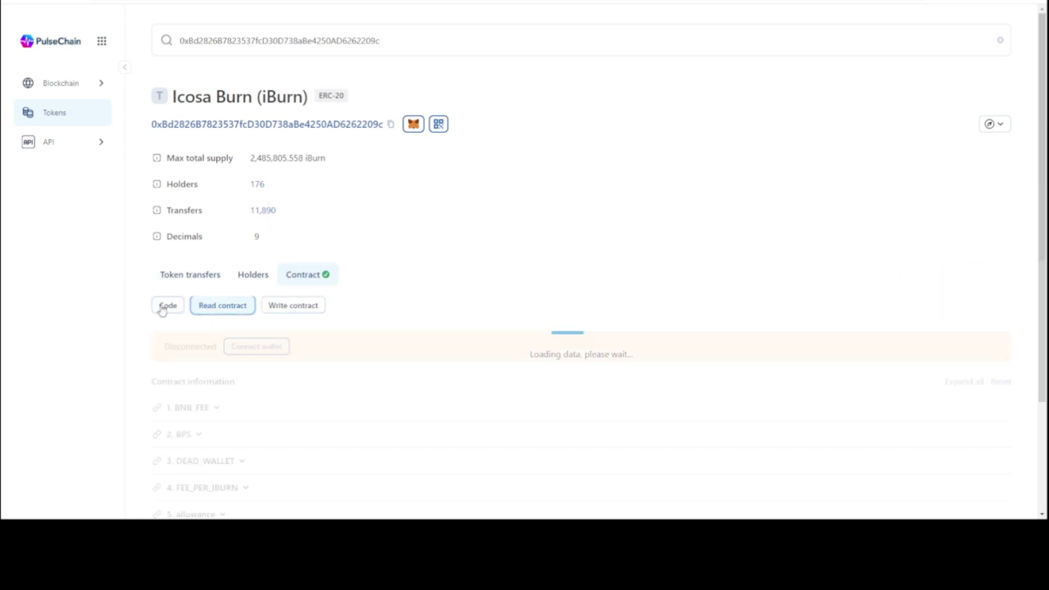
scroll(154, 306, down, 3)
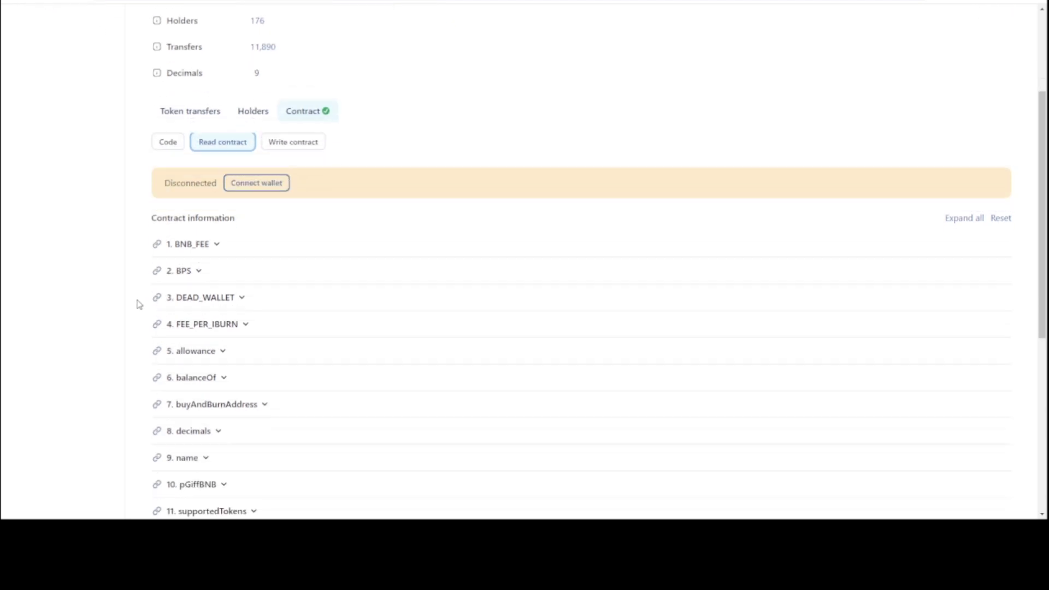
scroll(125, 303, down, 2)
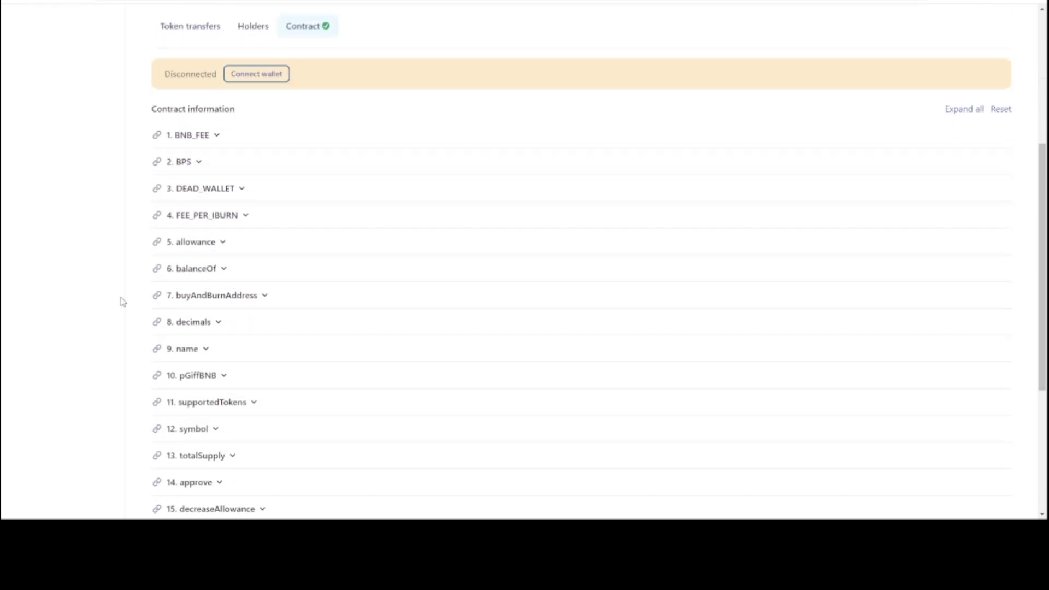
scroll(123, 302, down, 1)
click(216, 247)
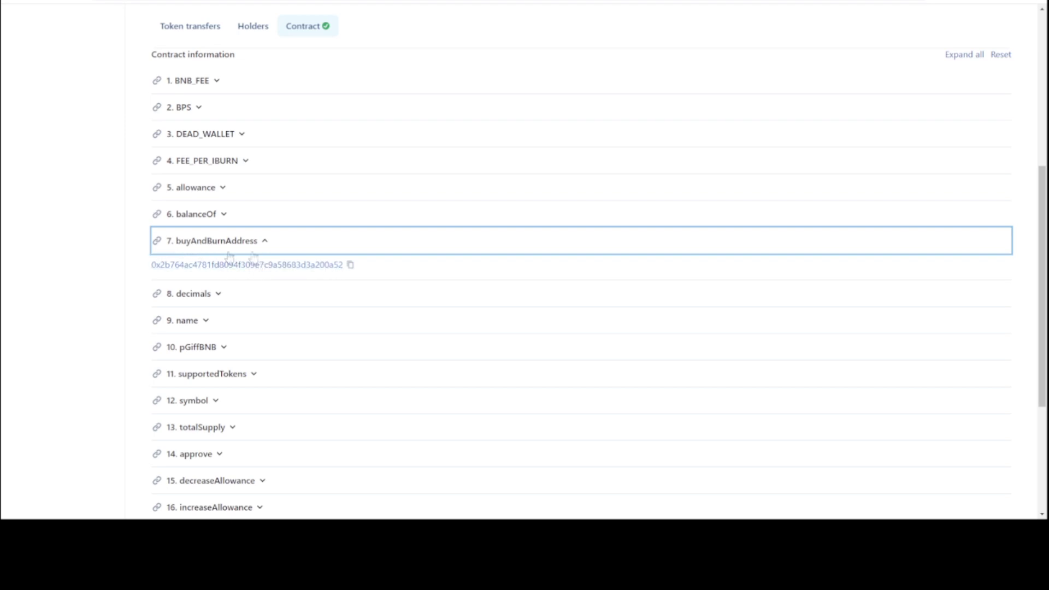
click(351, 264)
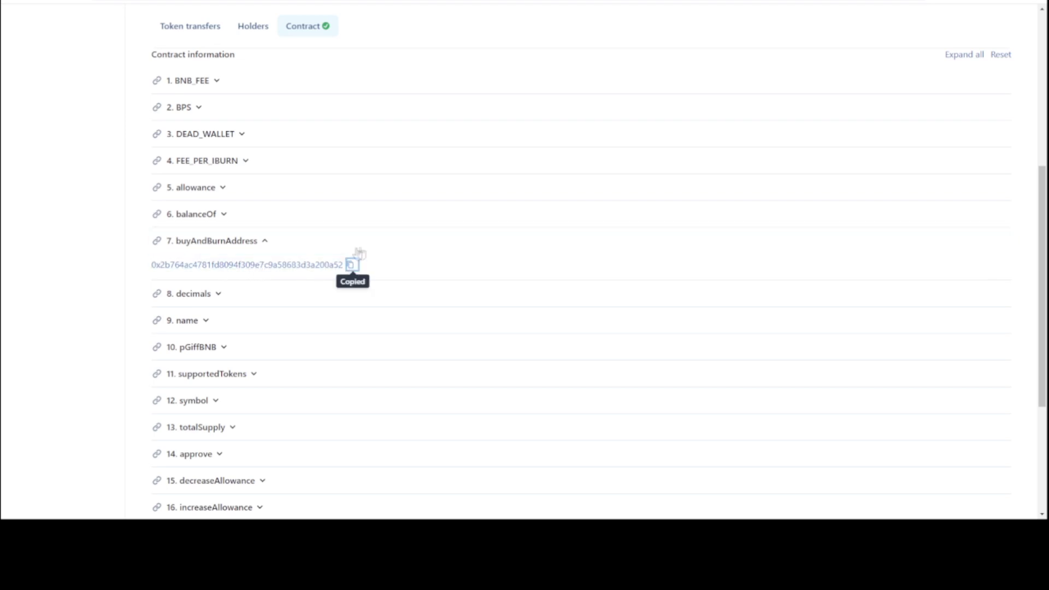
scroll(408, 244, up, 6)
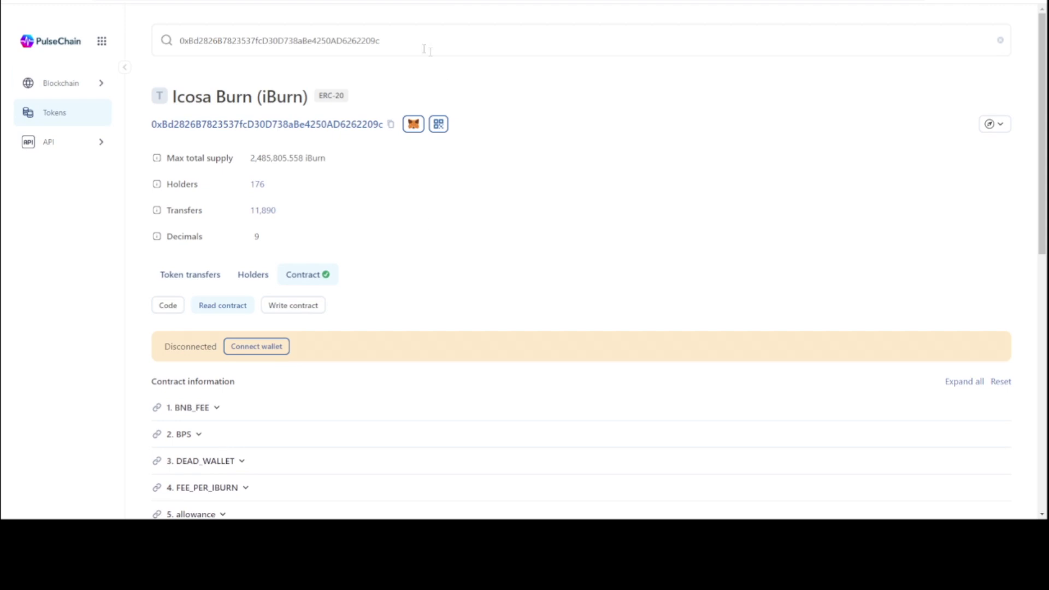
- Look up the copied buy-and-burn address and highlight its 2,288,029,464.17987485 PLS balance
triple_click(424, 49)
key(ctrl+v)
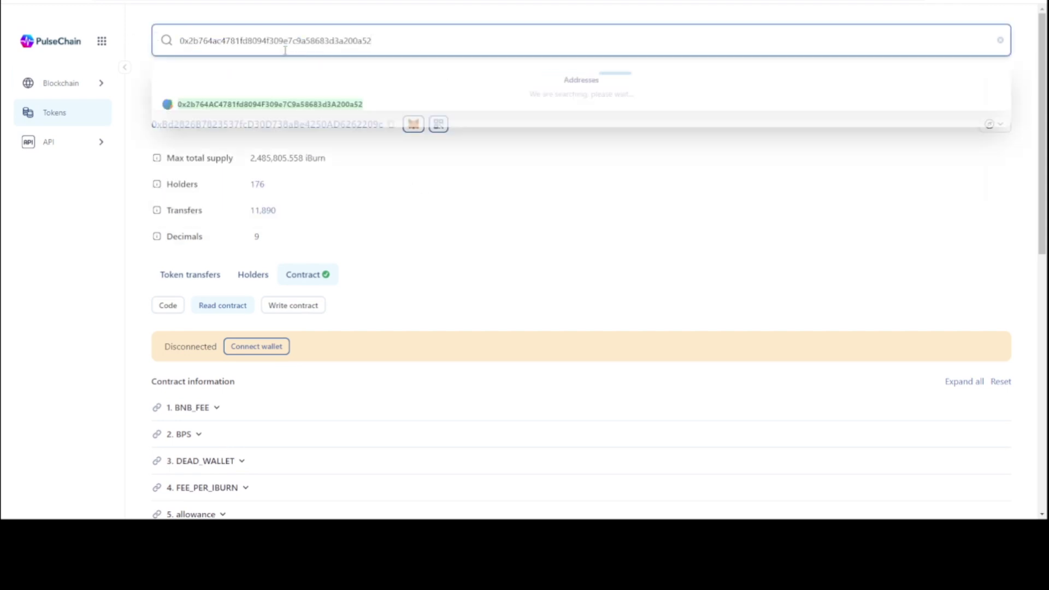
click(264, 104)
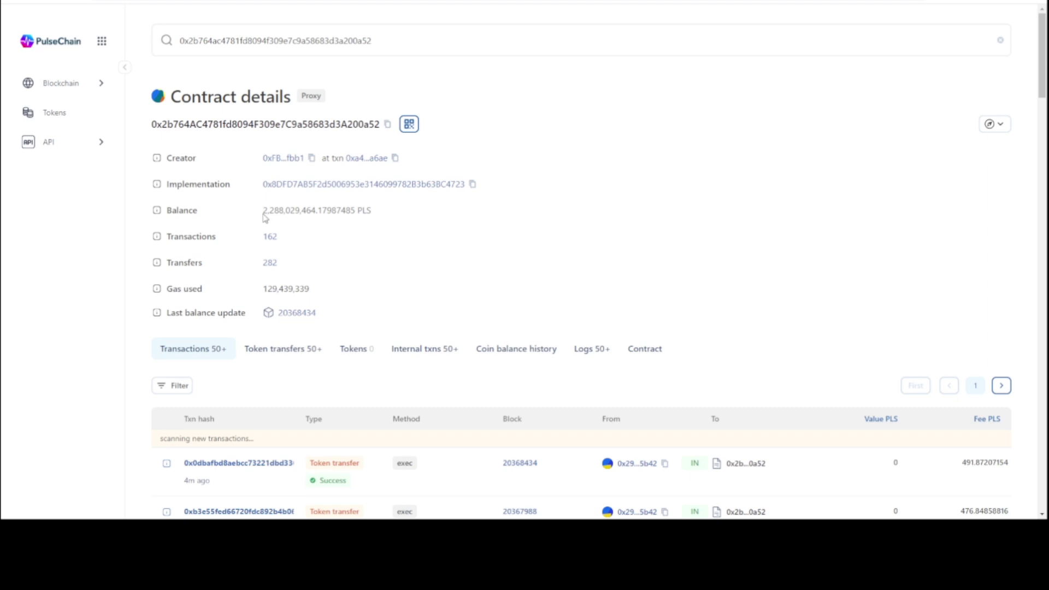
drag(264, 212, 283, 214)
drag(284, 214, 379, 225)
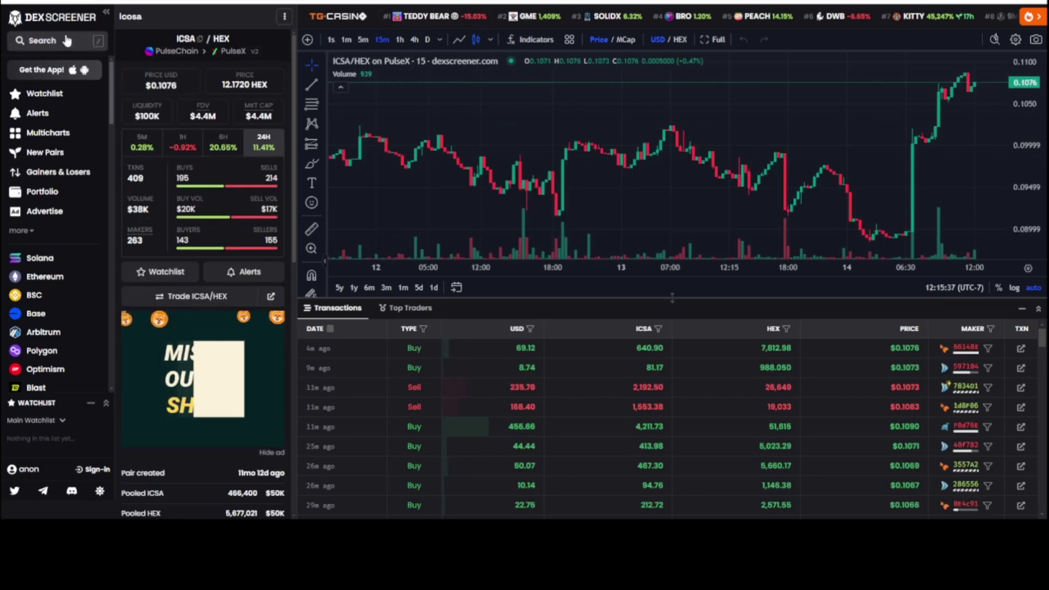
- Search DexScreener for 'wpls' and open the WPLS/DAI Wrapped Pulse pair
click(66, 41)
text(wpls)
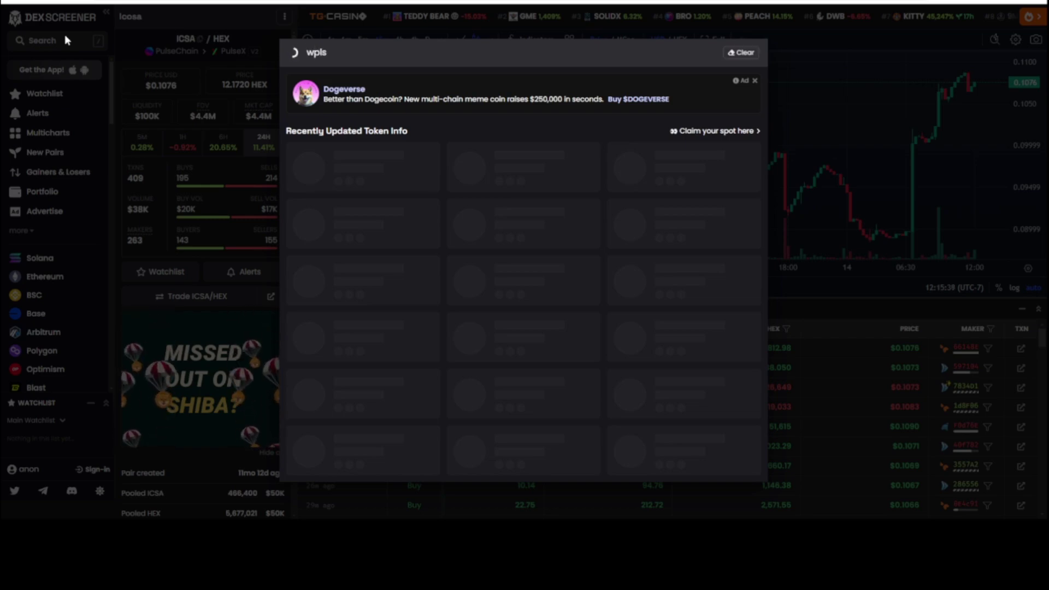
scroll(342, 203, down, 1)
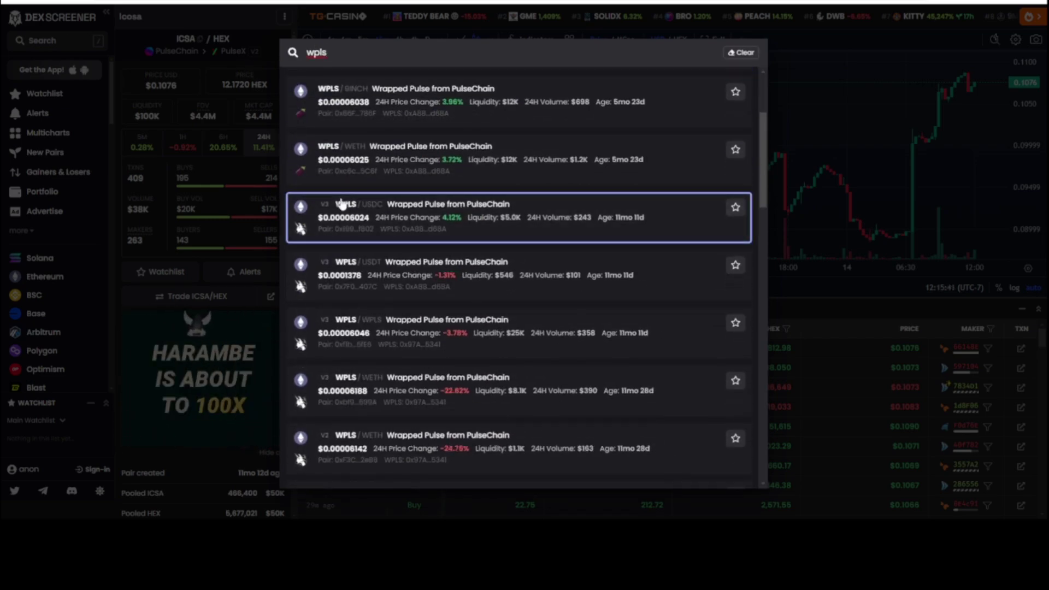
scroll(342, 219, down, 5)
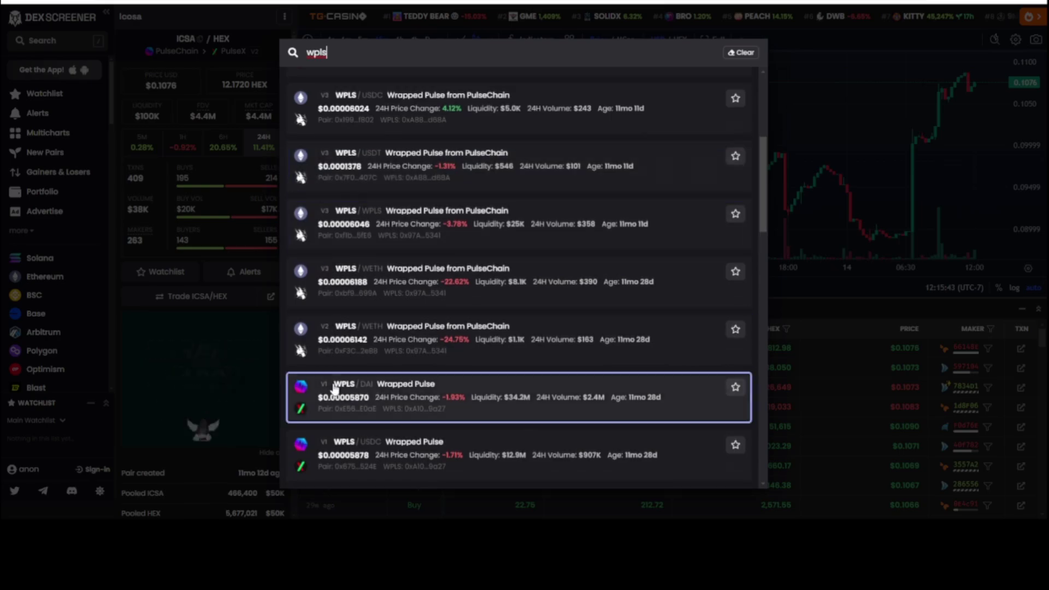
click(335, 388)
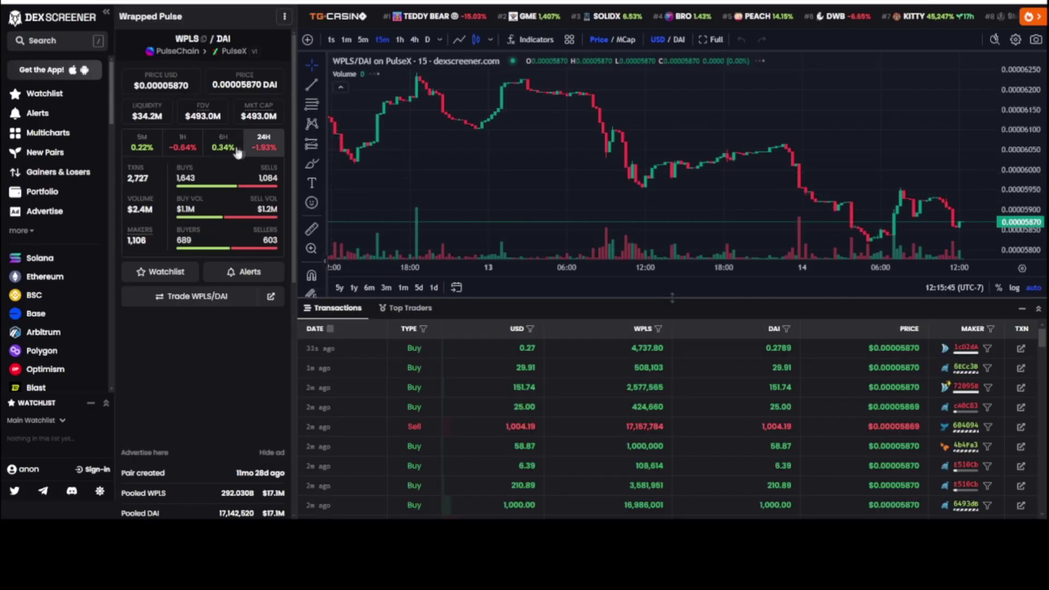
- Paste the roughly 2.29 billion WPLS balance into the converter to get about $134,307
scroll(202, 327, down, 1)
scroll(159, 298, down, 7)
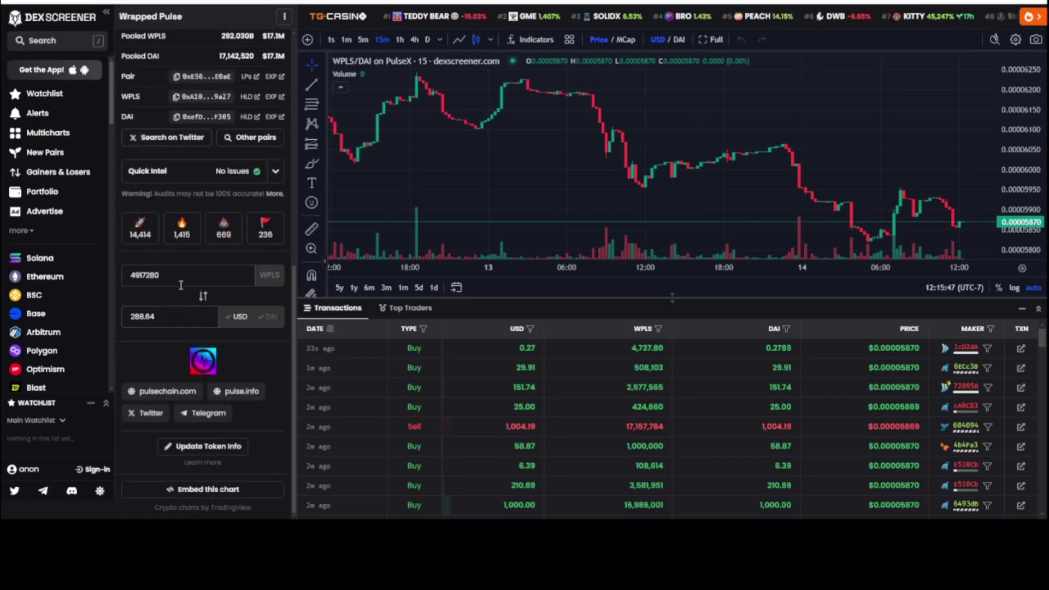
click(157, 275)
key(ctrl+a)
key(ctrl+v)
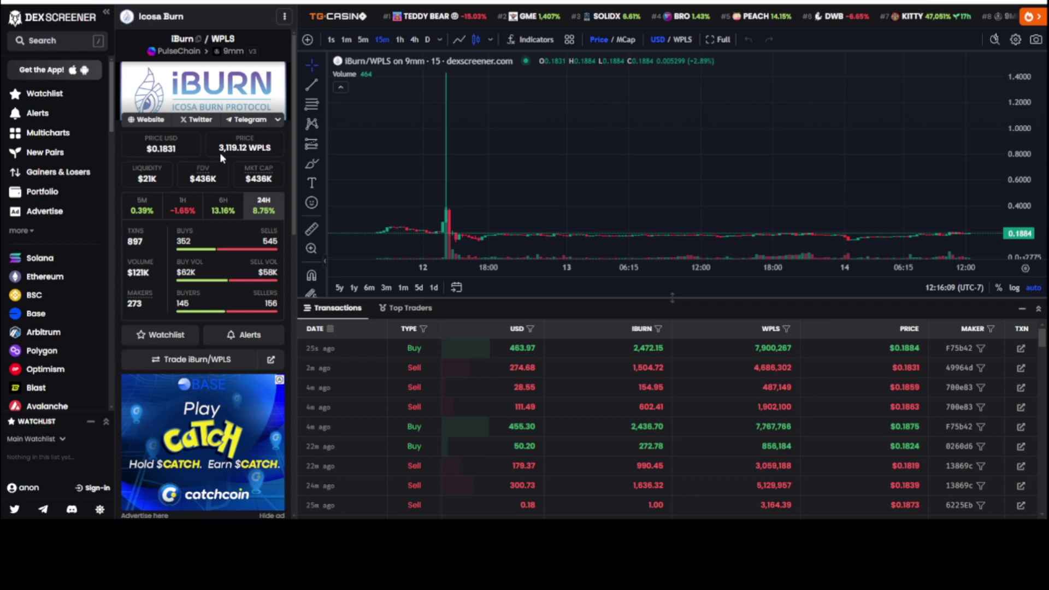
- Scroll the iBurn/WPLS info panel down to the Icosa Burn token description
scroll(220, 153, down, 10)
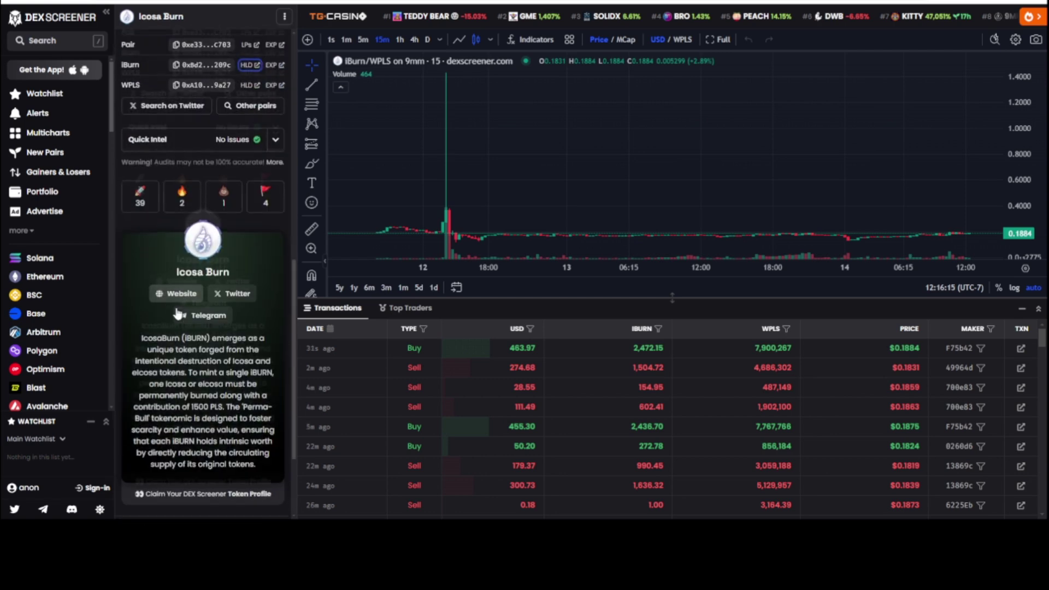
scroll(178, 313, down, 1)
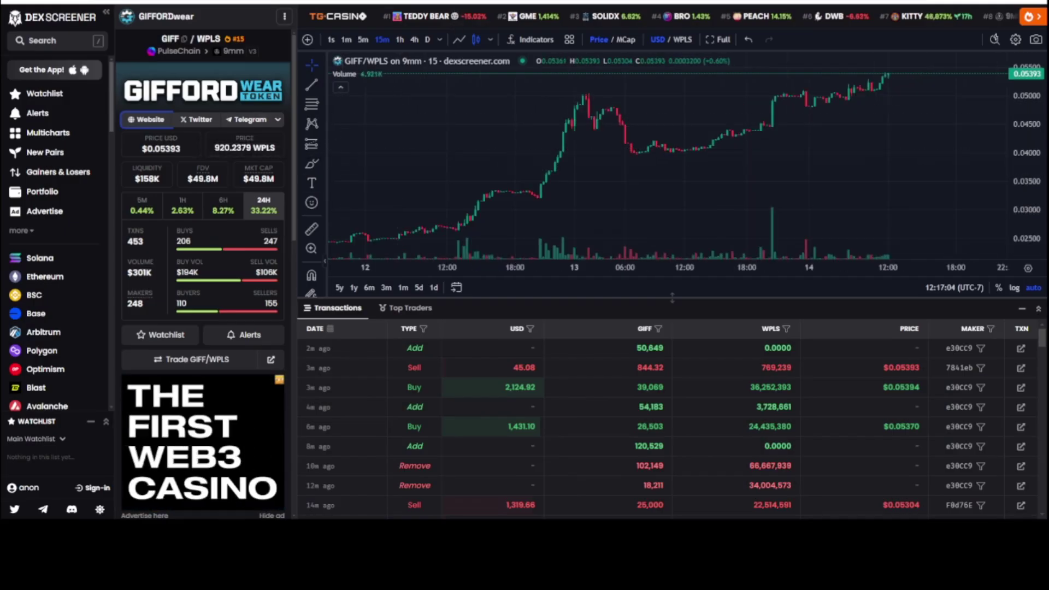
- Return to the iBurn/WPLS pair and open the iBurn holders list on the PulseChain explorer
key(ctrl+Tab)
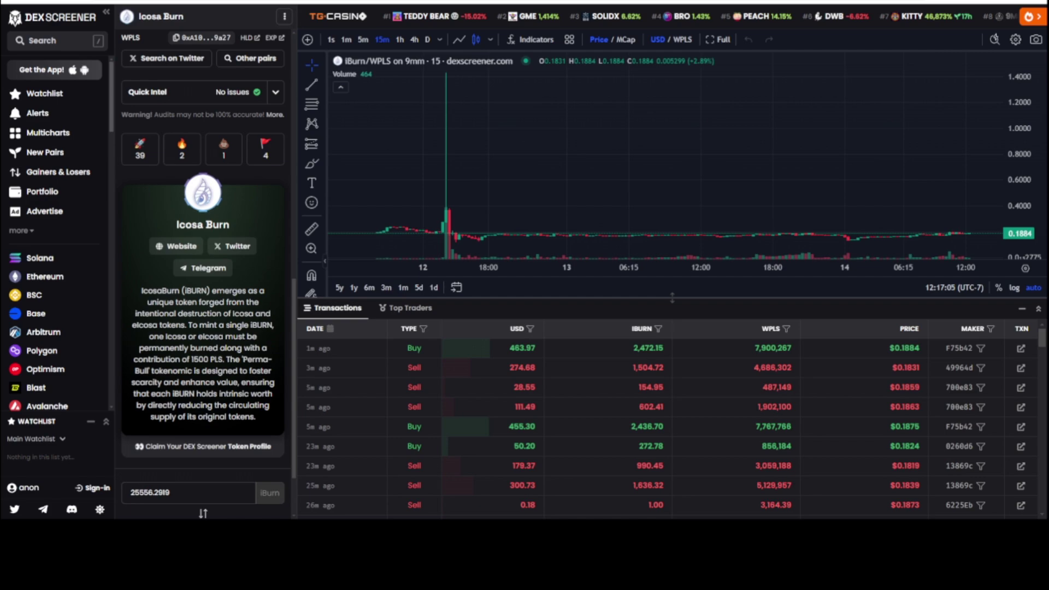
key(ctrl+Tab)
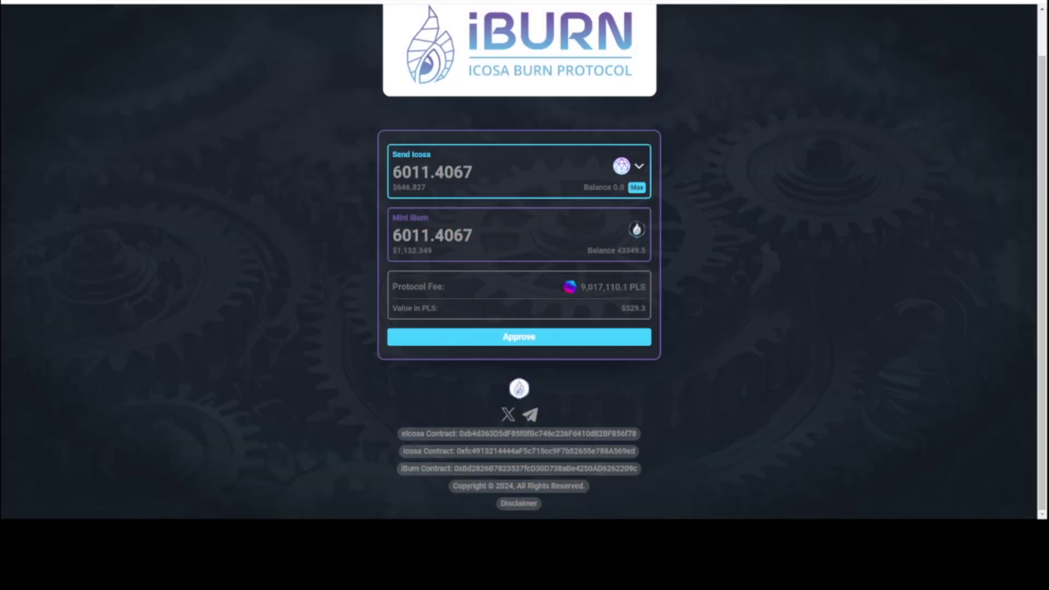
key(ctrl+Tab)
scroll(159, 165, up, 6)
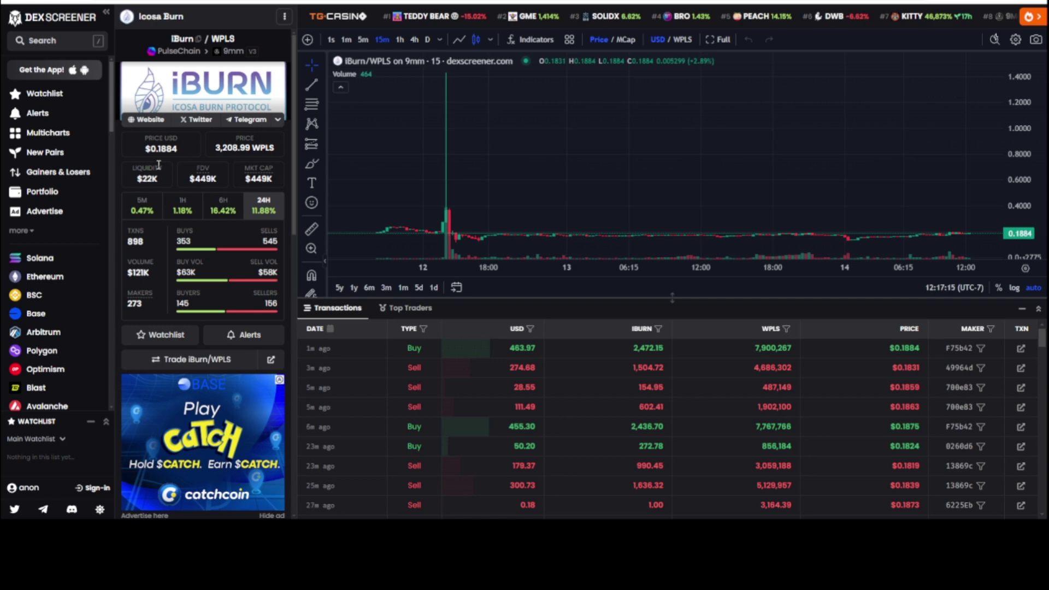
scroll(197, 134, down, 6)
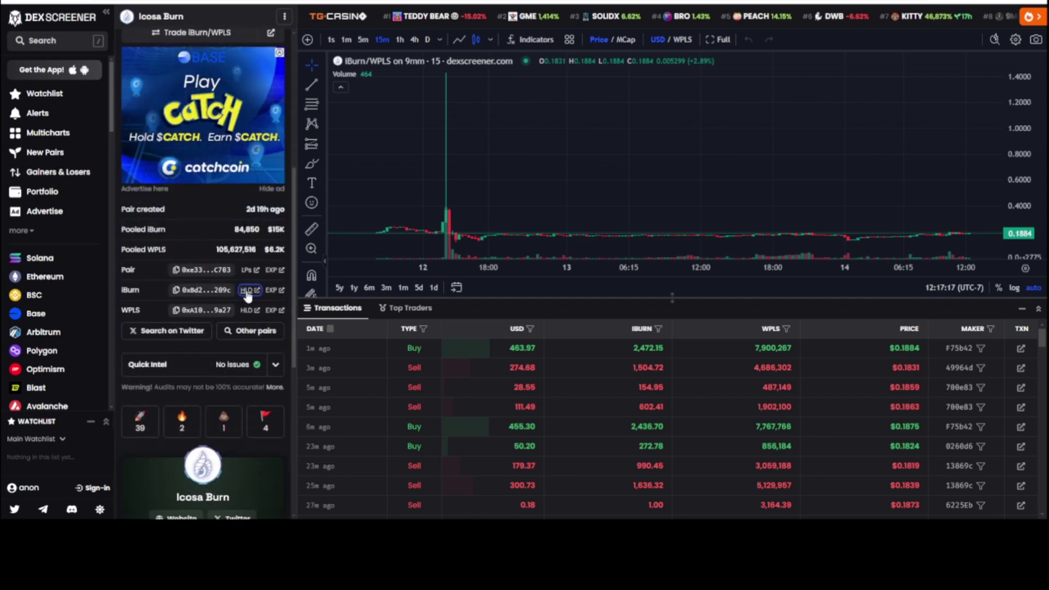
click(248, 295)
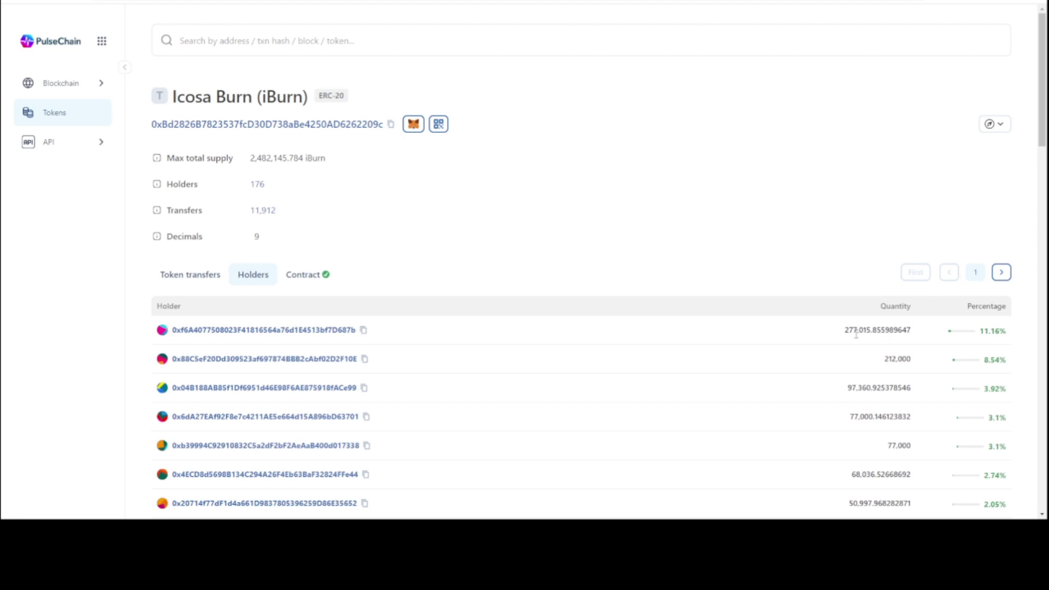
- Scan the top iBurn holders, led by a wallet holding 11.16%, then return to the mint page
scroll(857, 333, down, 1)
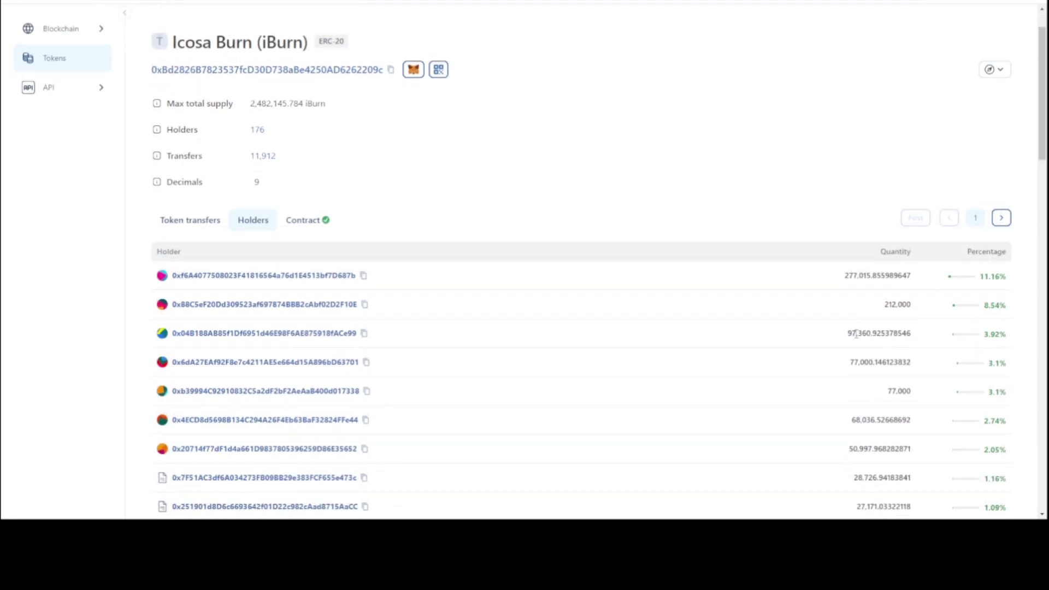
scroll(655, 235, up, 1)
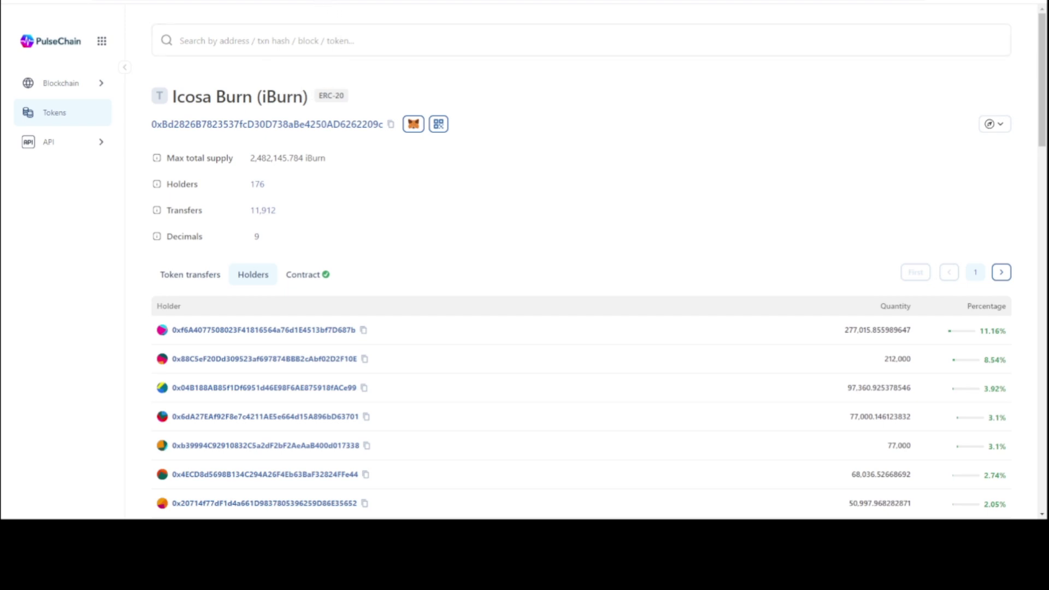
click(208, 2)
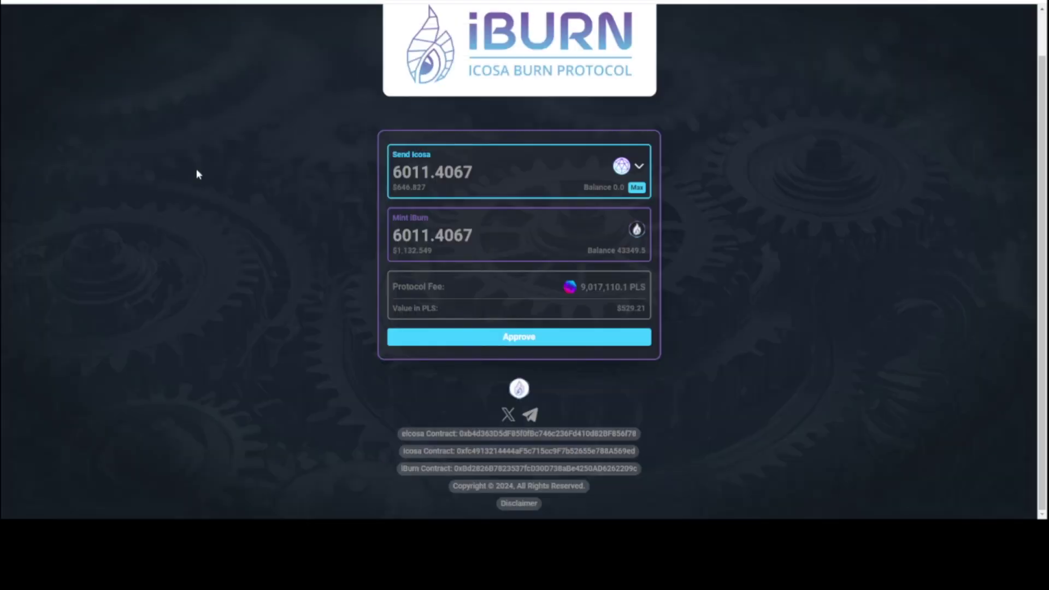
- Go back to the iBurn/WPLS pair and scroll up to watch the latest trades at $0.1899
click(196, 5)
scroll(208, 227, up, 6)
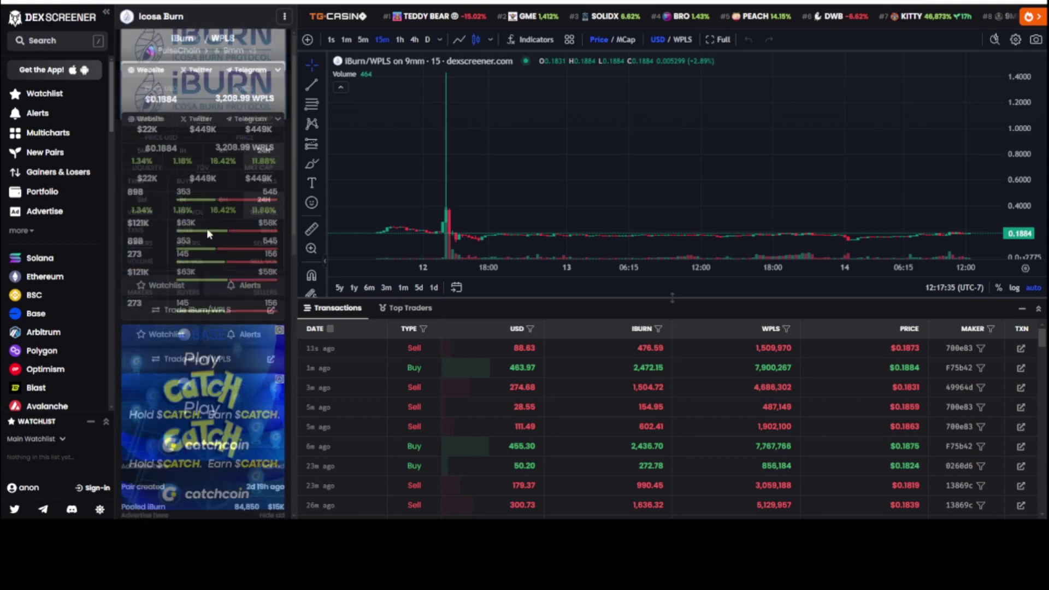